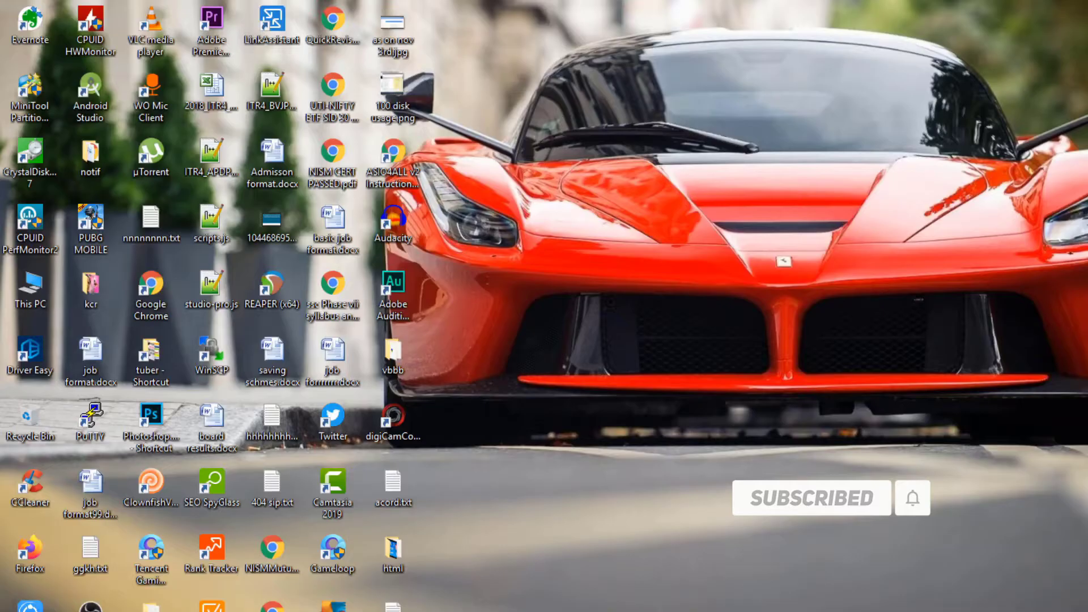
Open the Windows Start menu search panel
key(super)
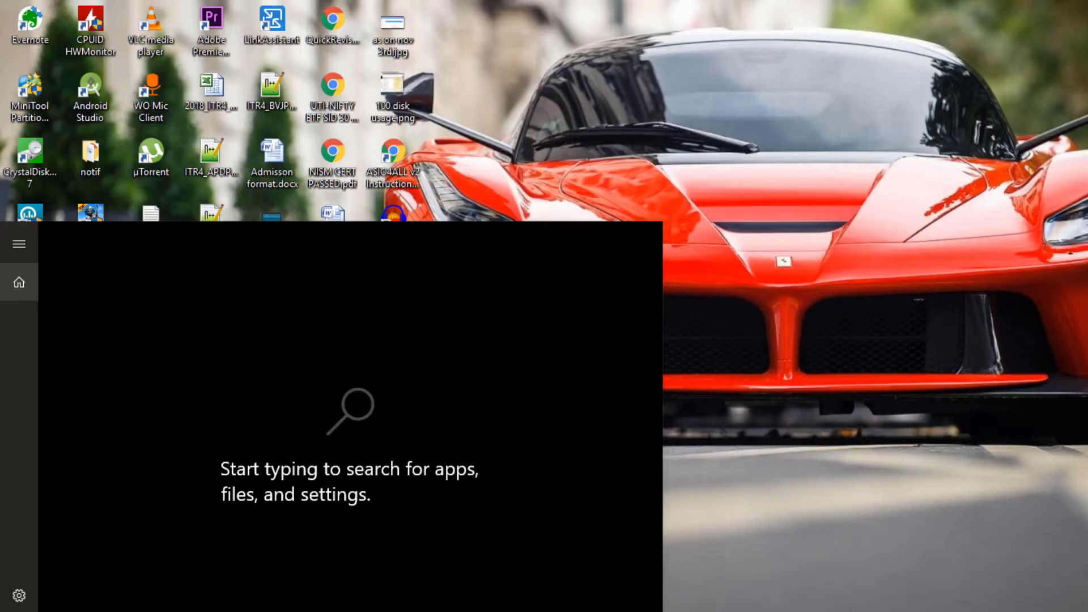
text(power)
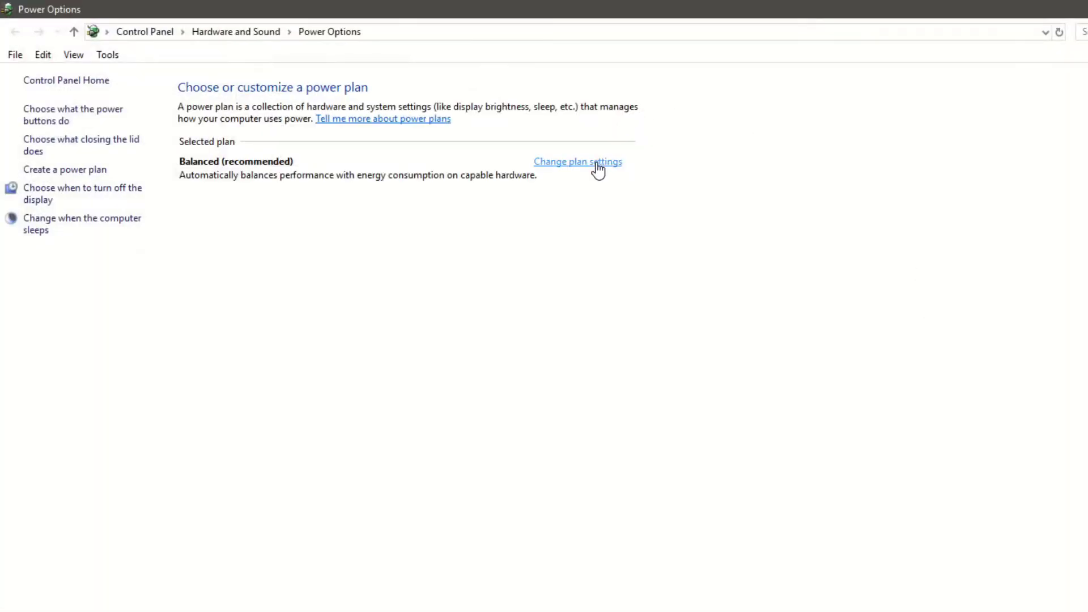
Open the Balanced plan's settings, then its advanced power settings dialog
click(598, 168)
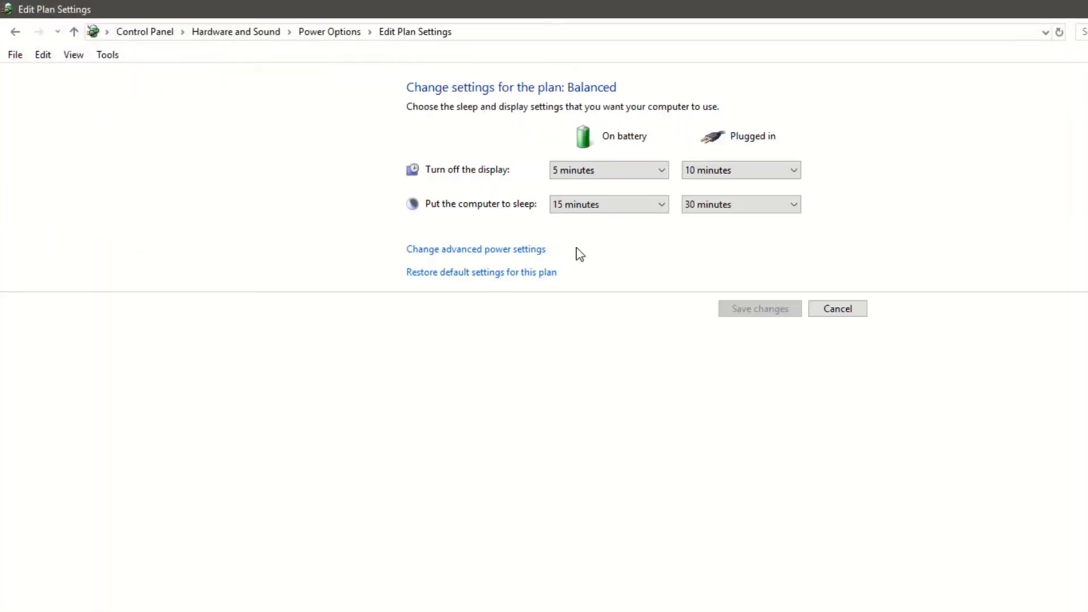
click(514, 250)
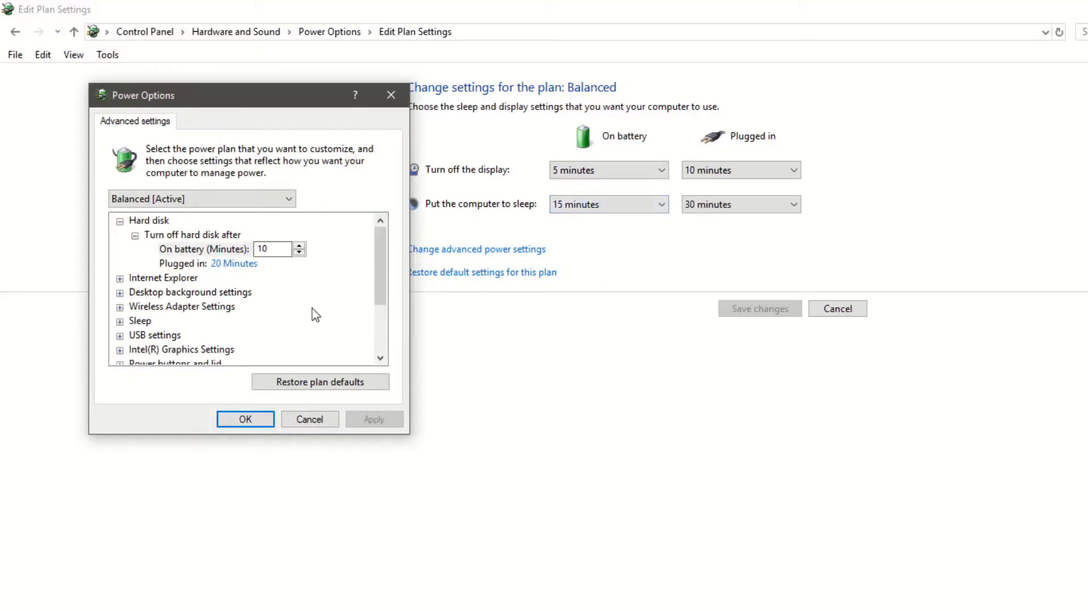
scroll(238, 338, down, 2)
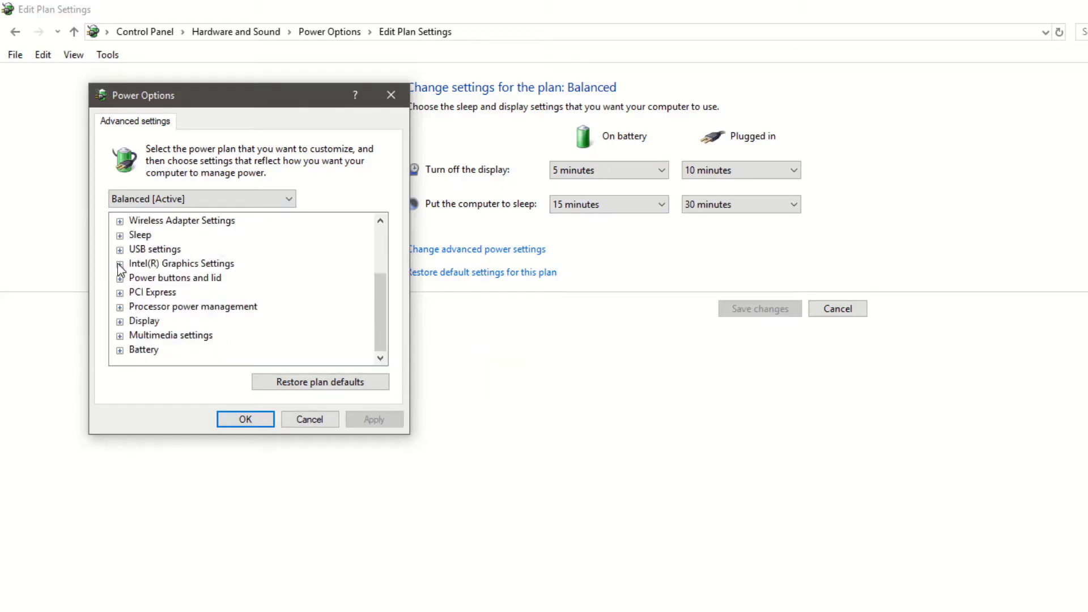
Expand Processor power management and Maximum processor state to show both 100% values
click(120, 307)
scroll(329, 309, down, 1)
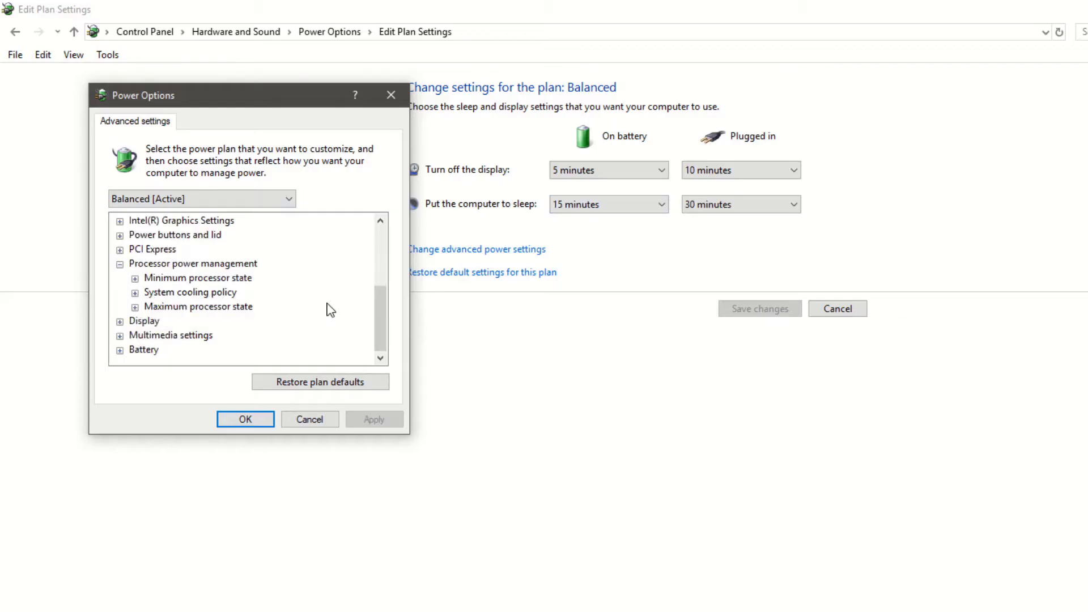
click(135, 307)
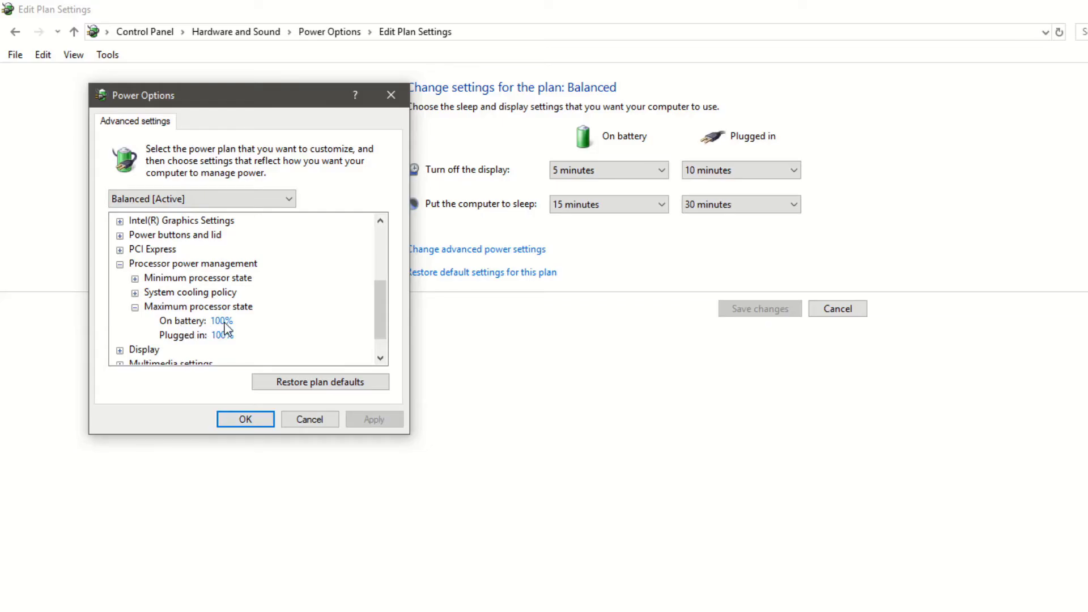
Set maximum processor state to 70% on battery and plugged in, then apply and close
click(224, 324)
double_click(254, 322)
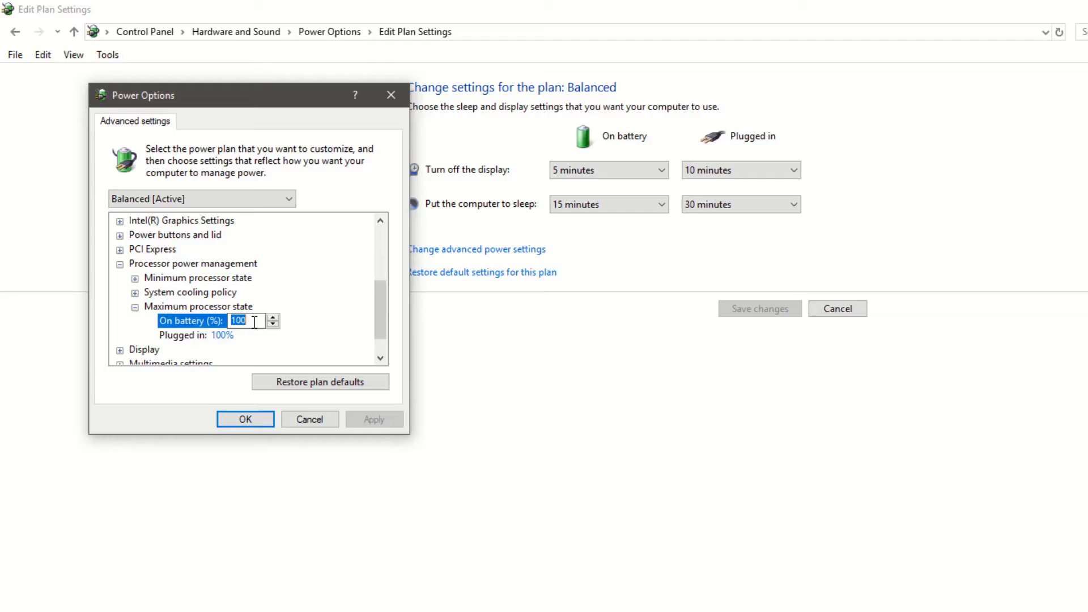
text(70)
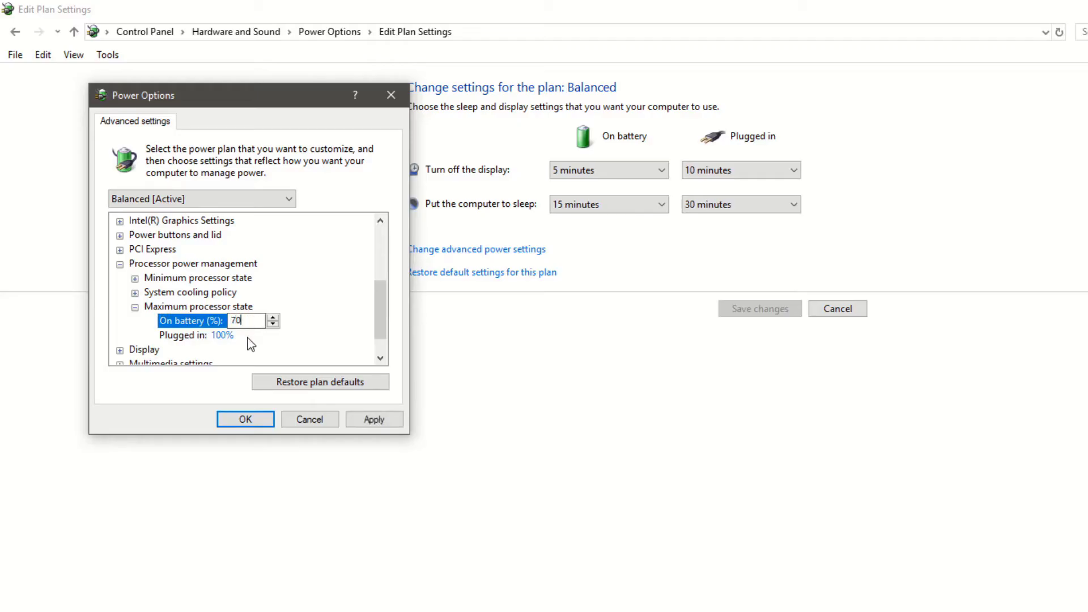
click(222, 337)
double_click(249, 335)
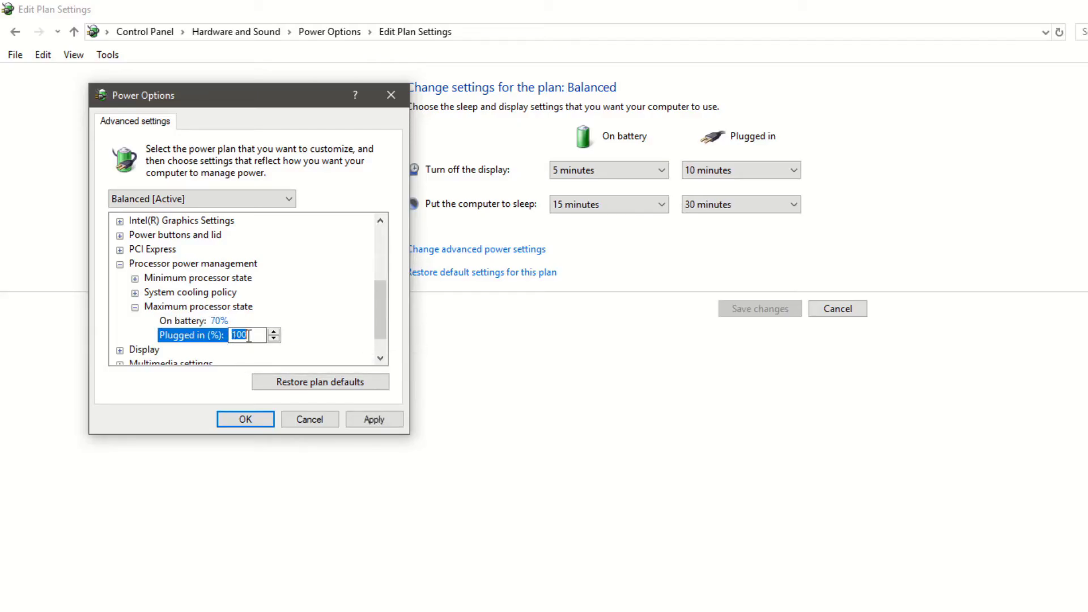
click(248, 336)
double_click(249, 335)
text(7)
text(0)
click(378, 420)
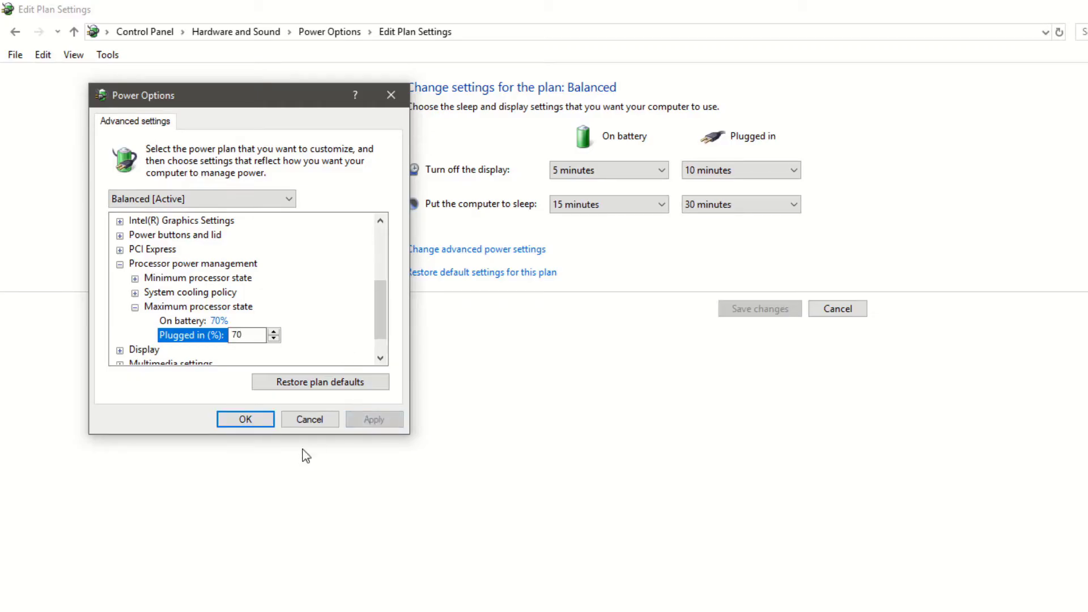
click(250, 421)
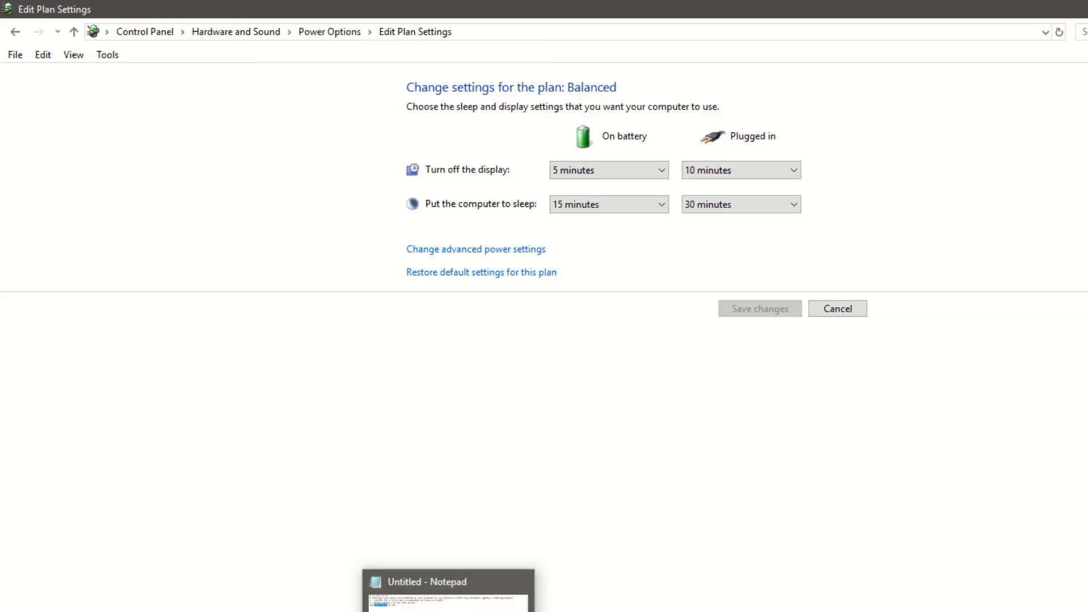
Add '4. third party cooling' to the Notepad tips and switch back to Control Panel
click(448, 596)
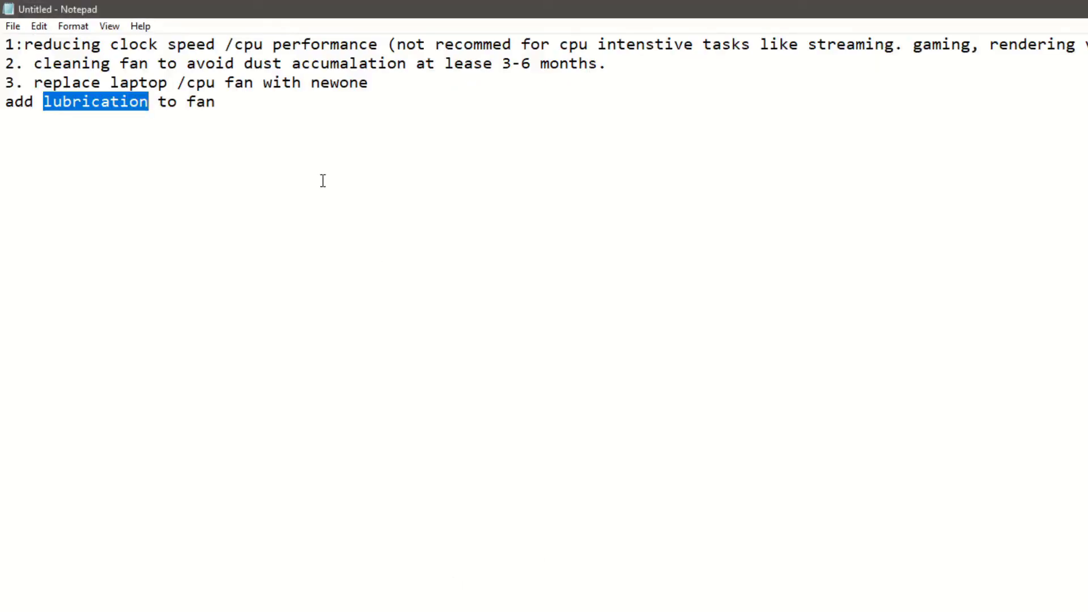
click(278, 107)
key(Return)
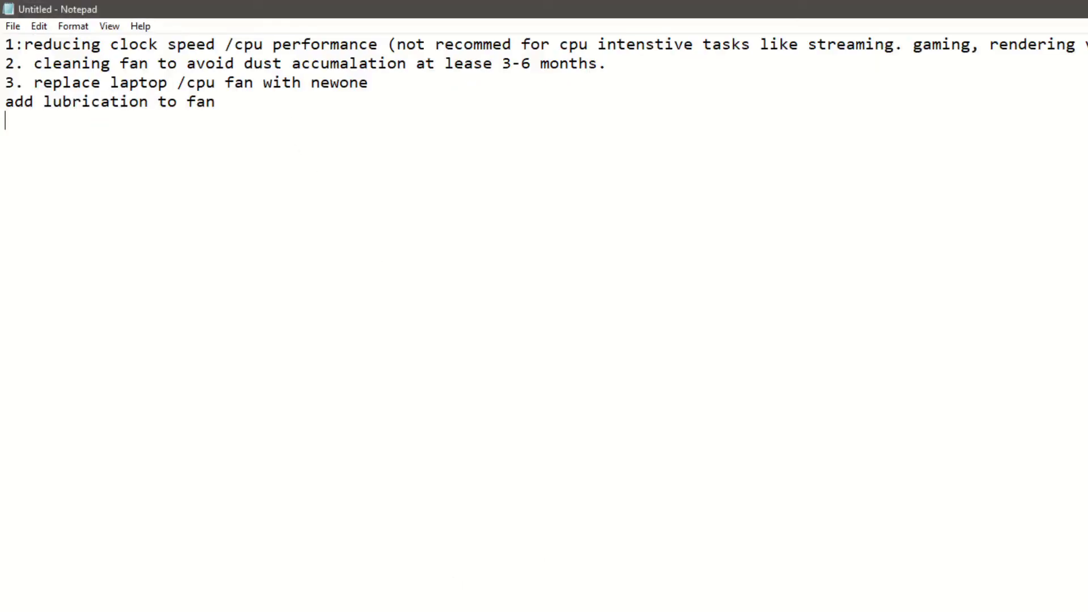
text(4.)
text( thi)
text(rd)
text(par)
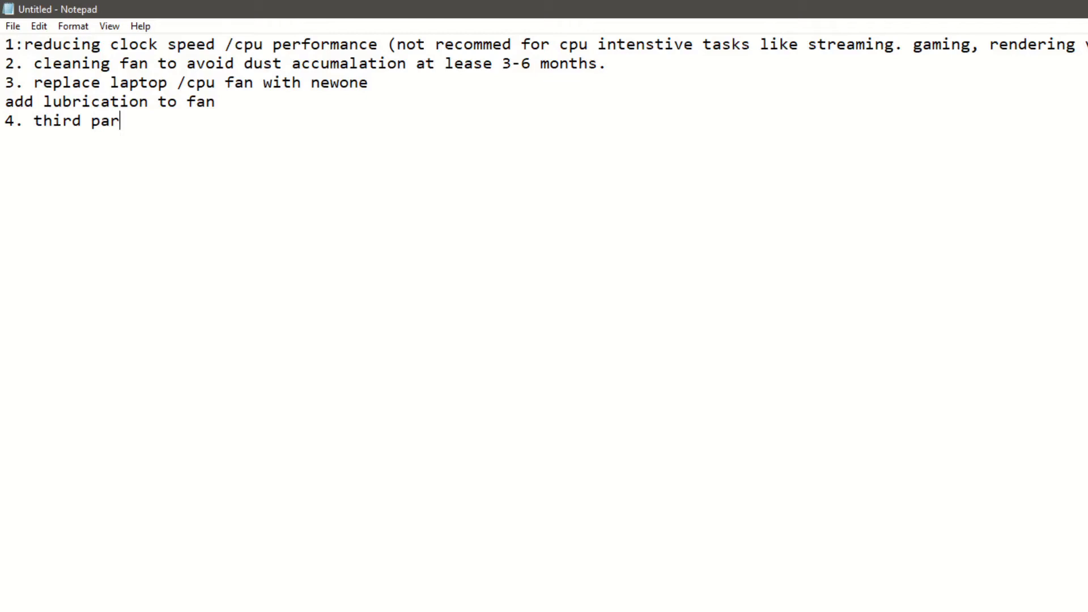
text(ty)
text( coolin)
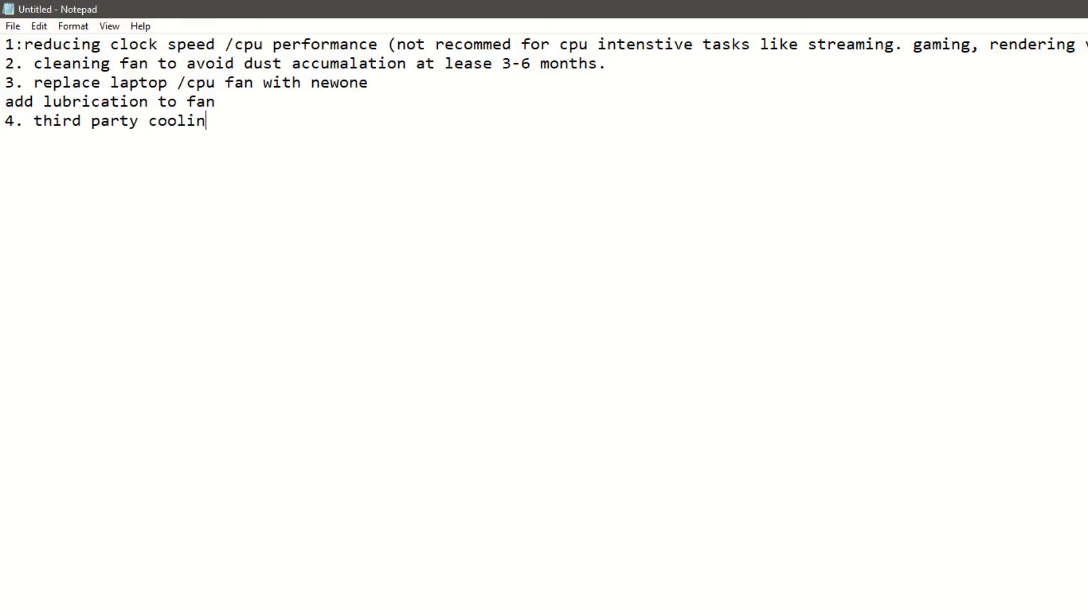
text(g)
key(alt+Tab)
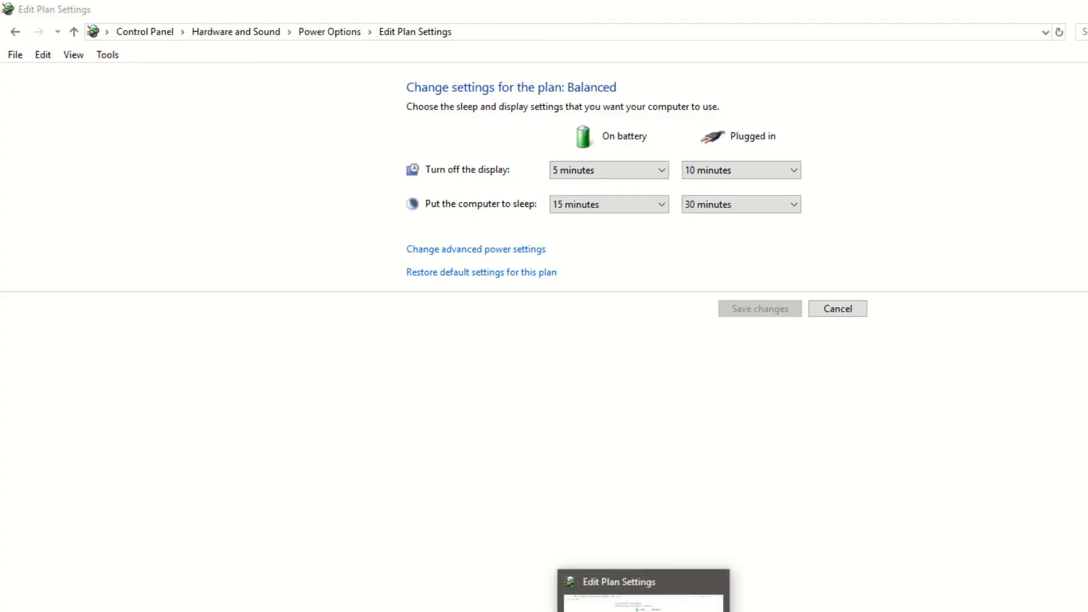
Minimize the Edit Plan Settings window
click(709, 583)
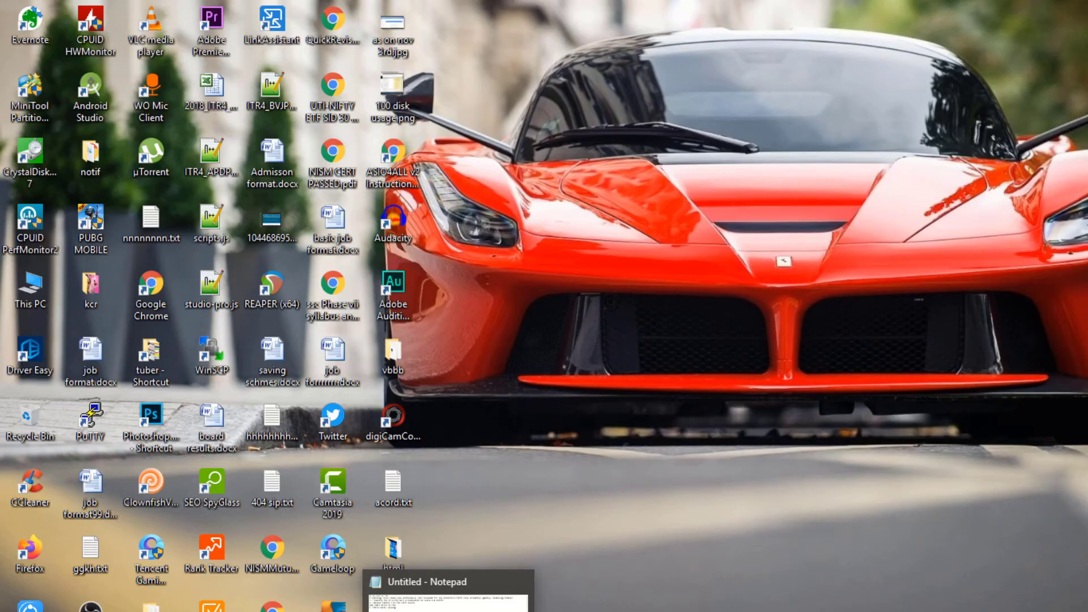
click(448, 594)
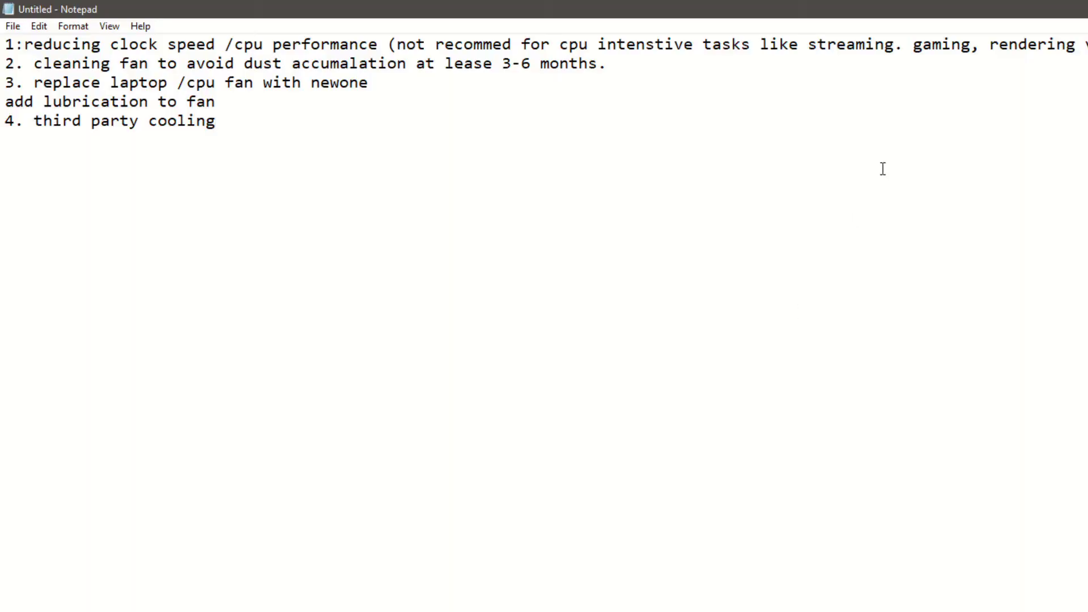